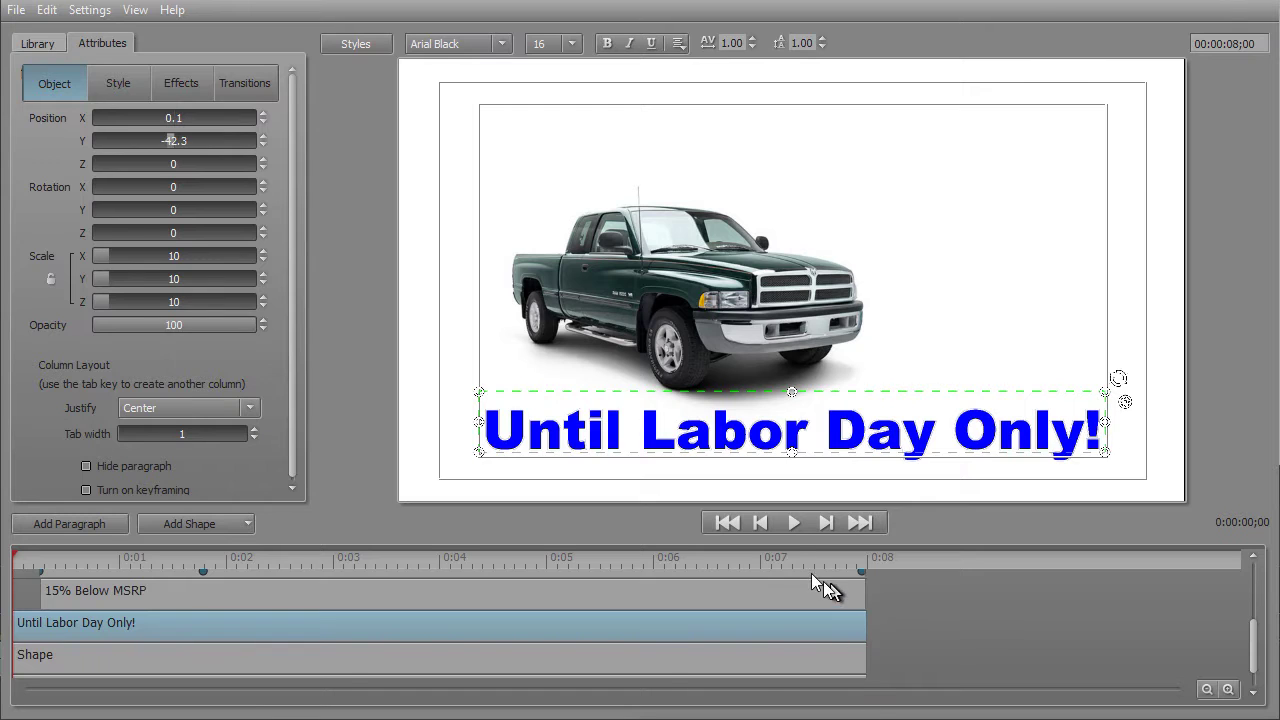
# Step: Play through the title animation and apply the About Face preset of the Turn animation transition to the "Until Labor Day Only!" paragraph
pyautogui.click(796, 522)
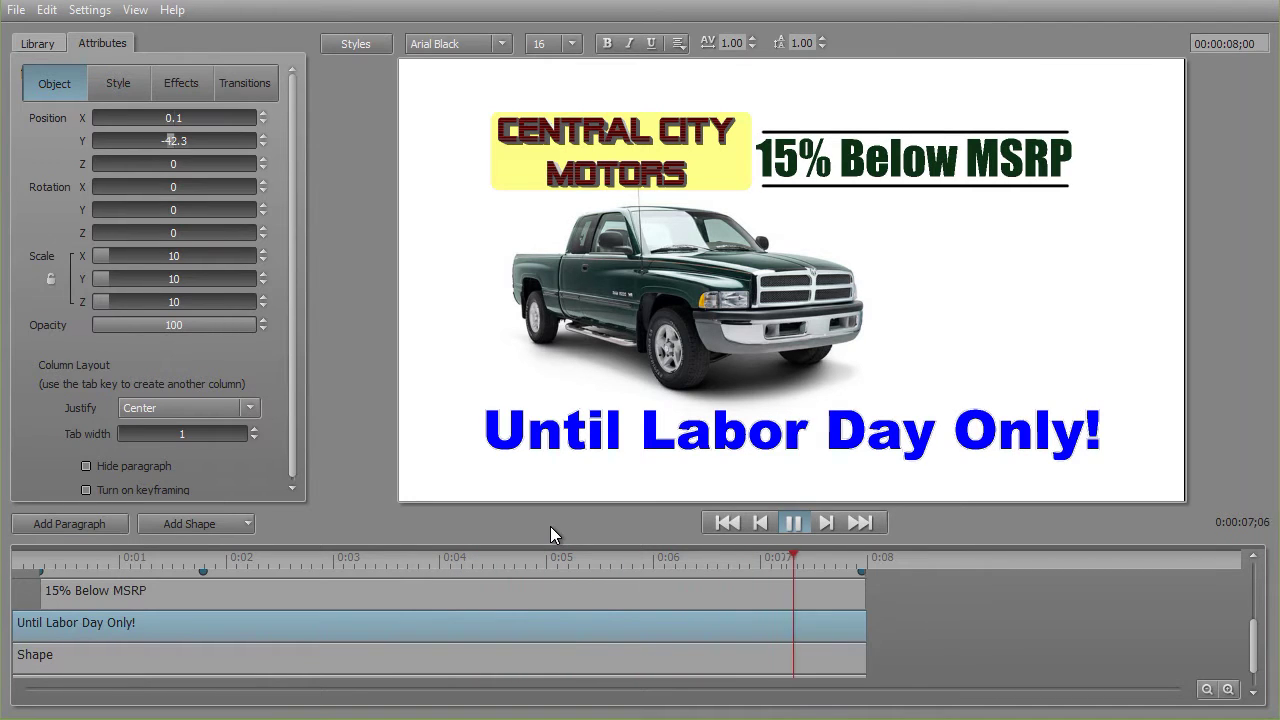
pyautogui.click(791, 523)
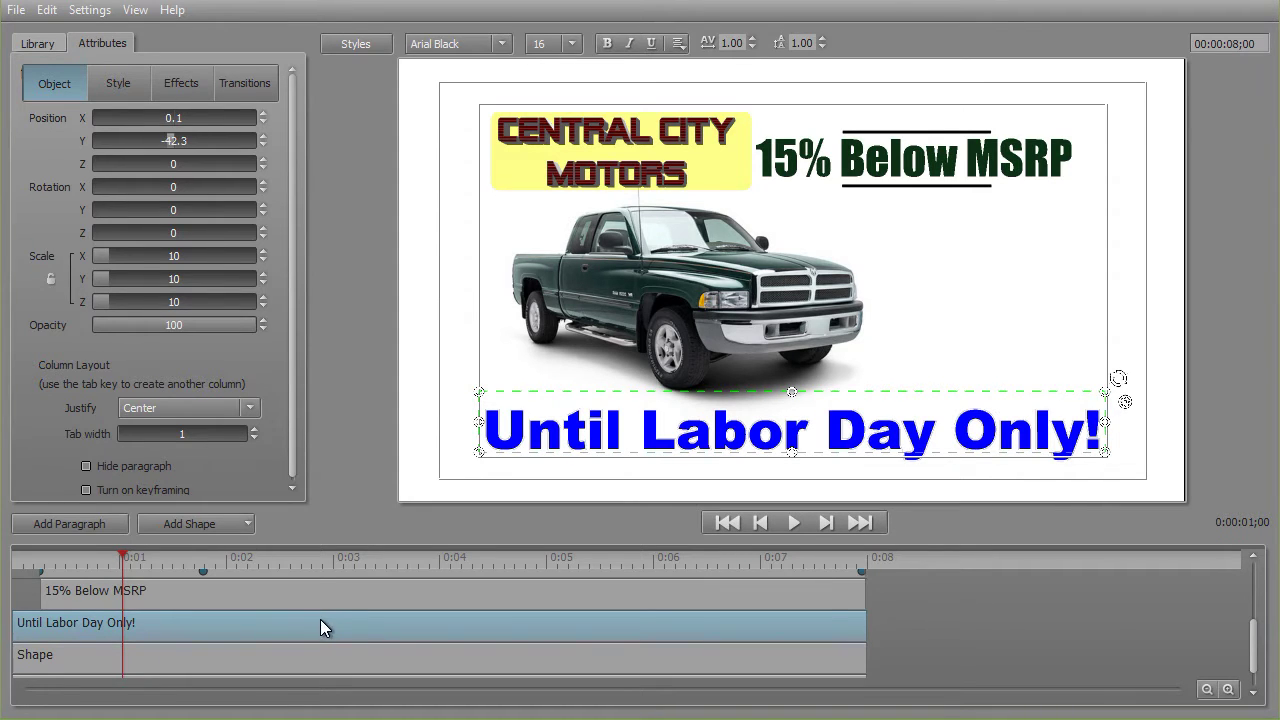
pyautogui.click(40, 44)
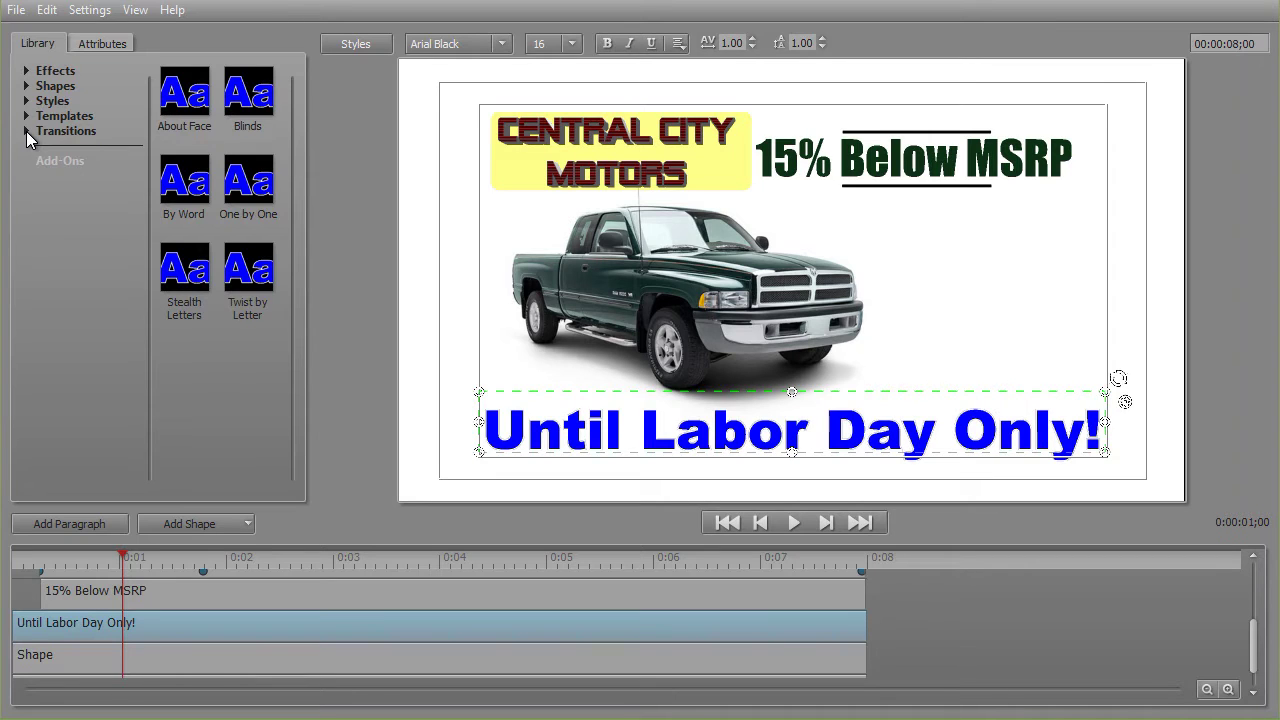
pyautogui.click(26, 131)
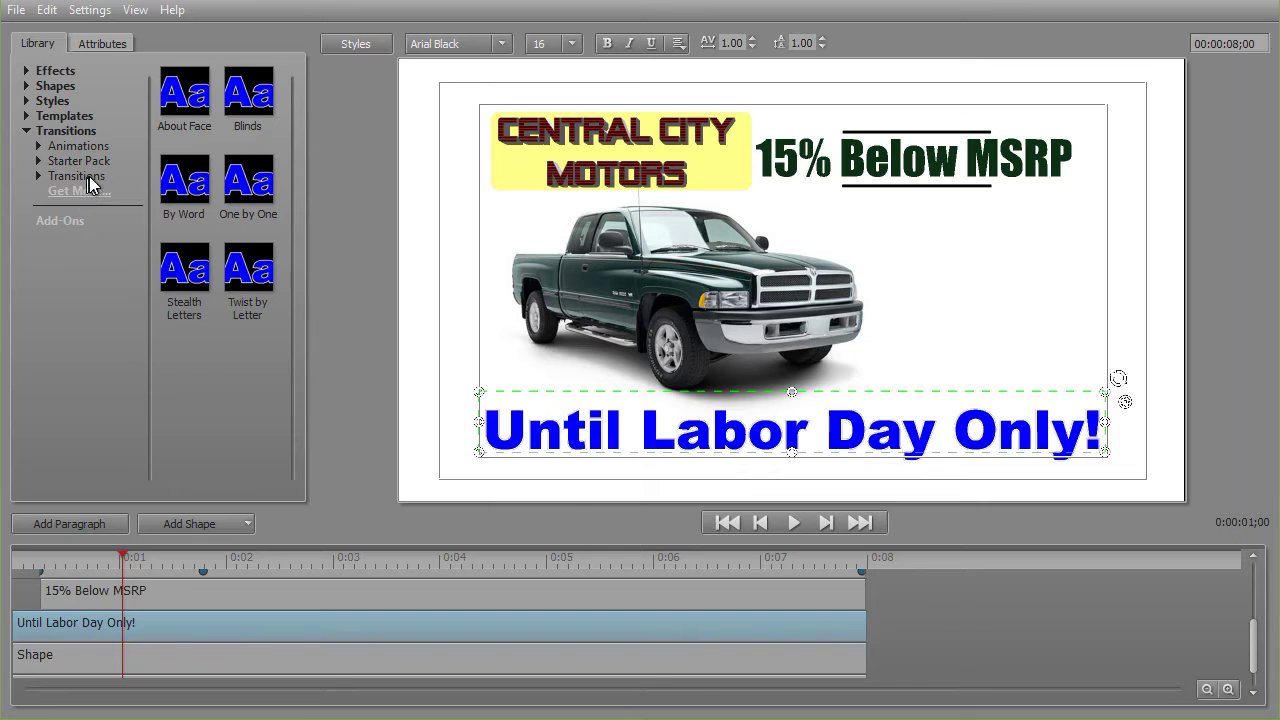
pyautogui.click(37, 146)
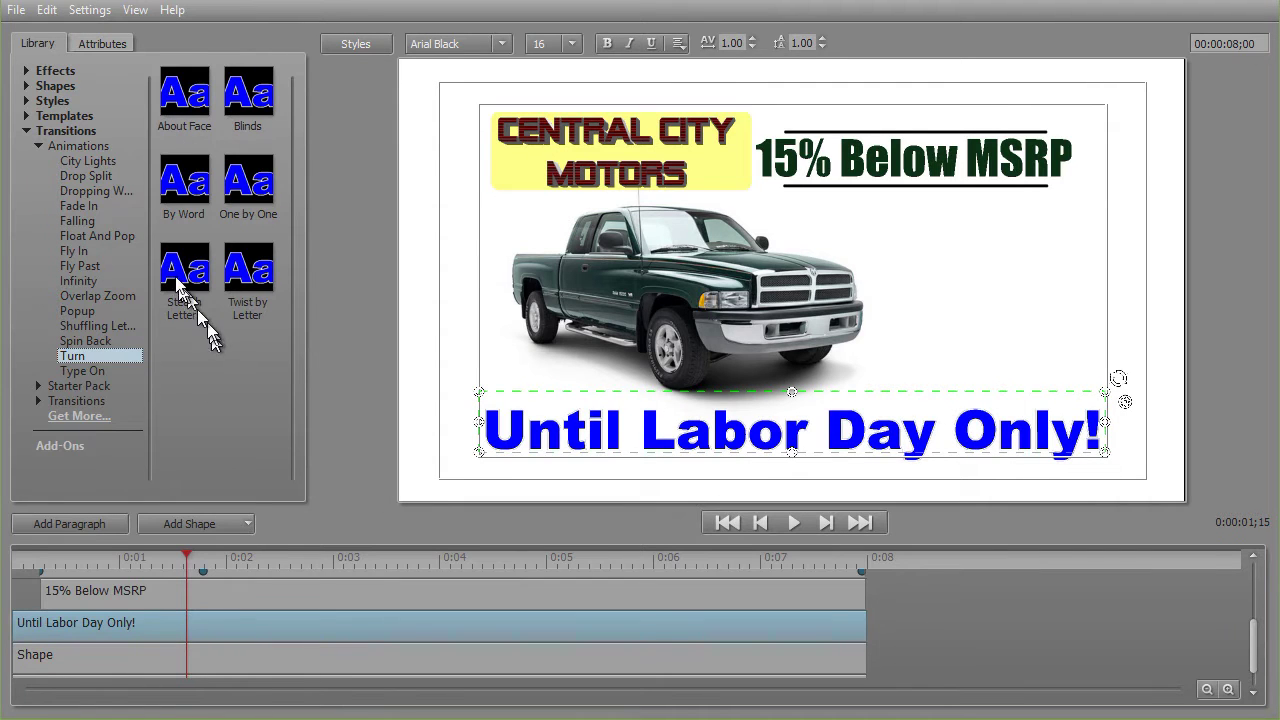
pyautogui.doubleClick(190, 98)
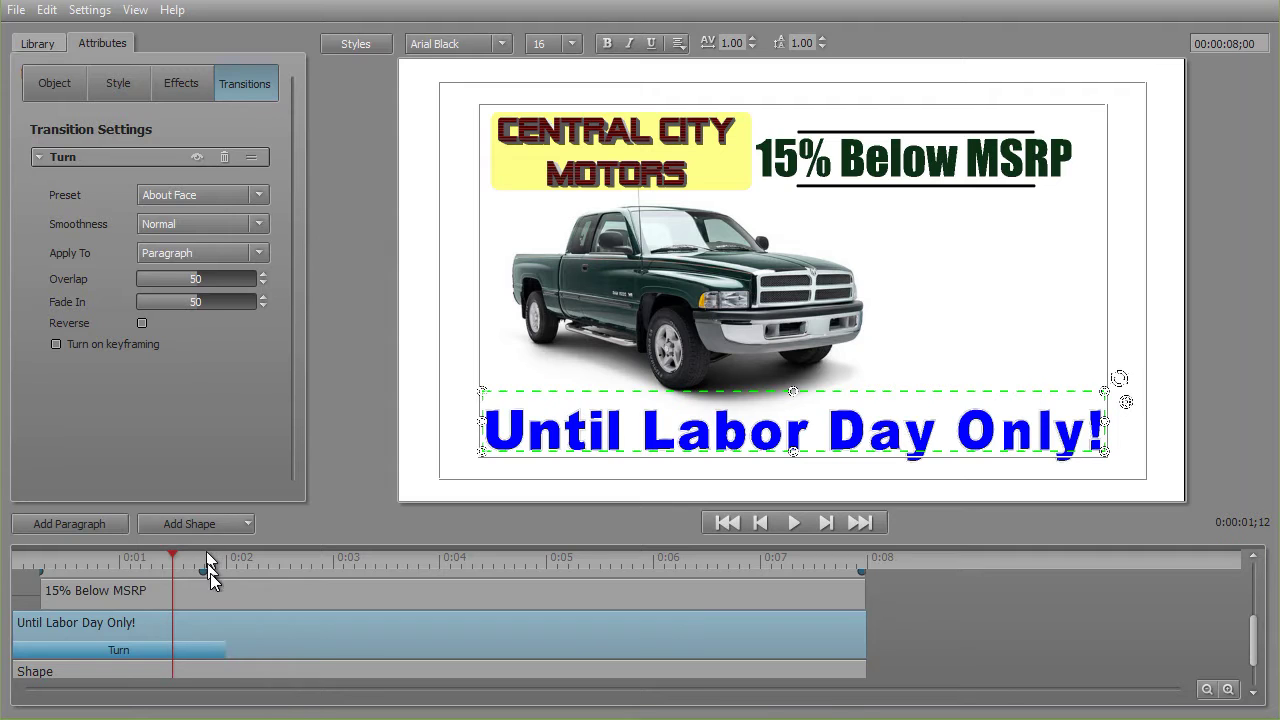
# Step: Extend the Turn transition to about 6 seconds and scrub through its opening to preview the About Face preset
pyautogui.moveTo(224, 651); pyautogui.dragTo(657, 654)
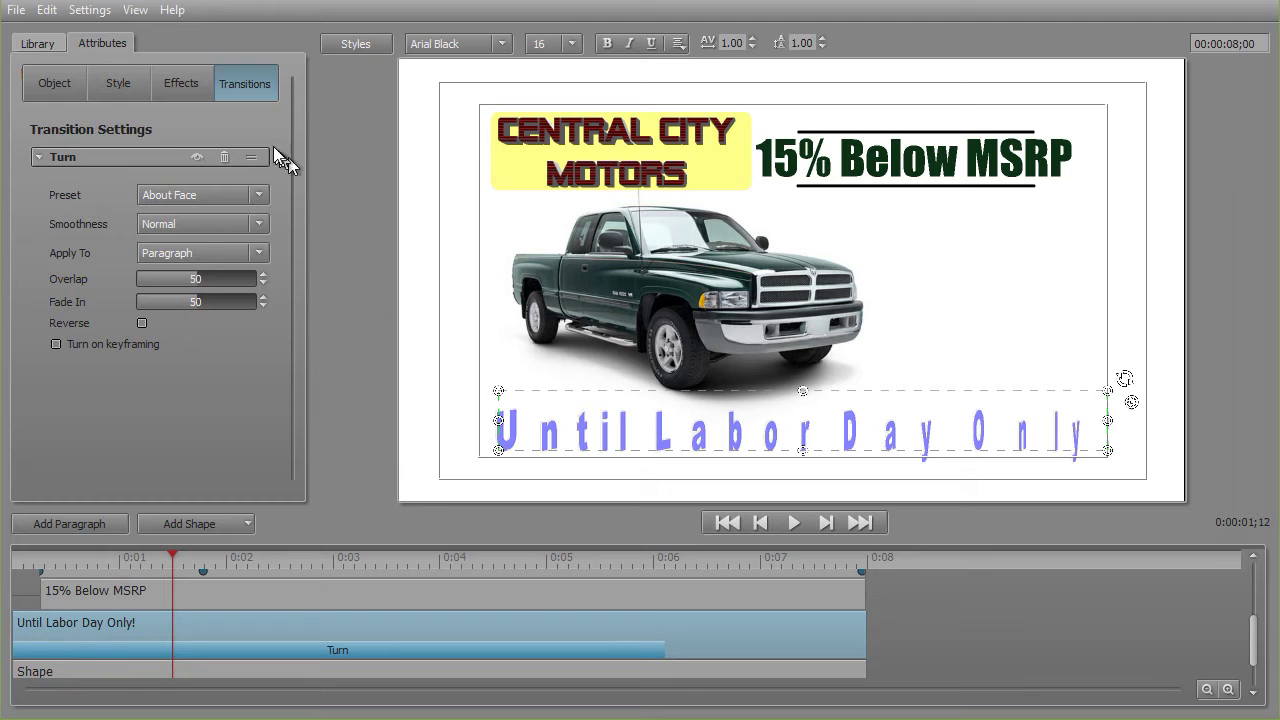
pyautogui.click(256, 194)
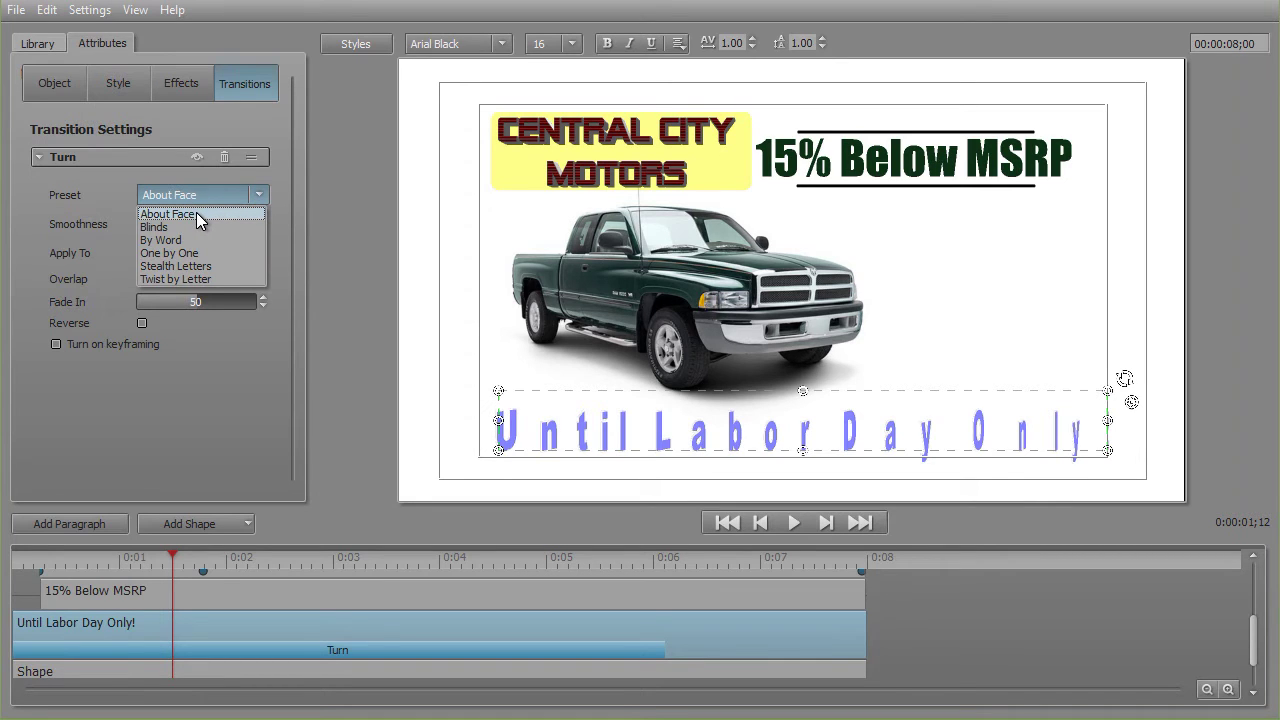
pyautogui.click(170, 552)
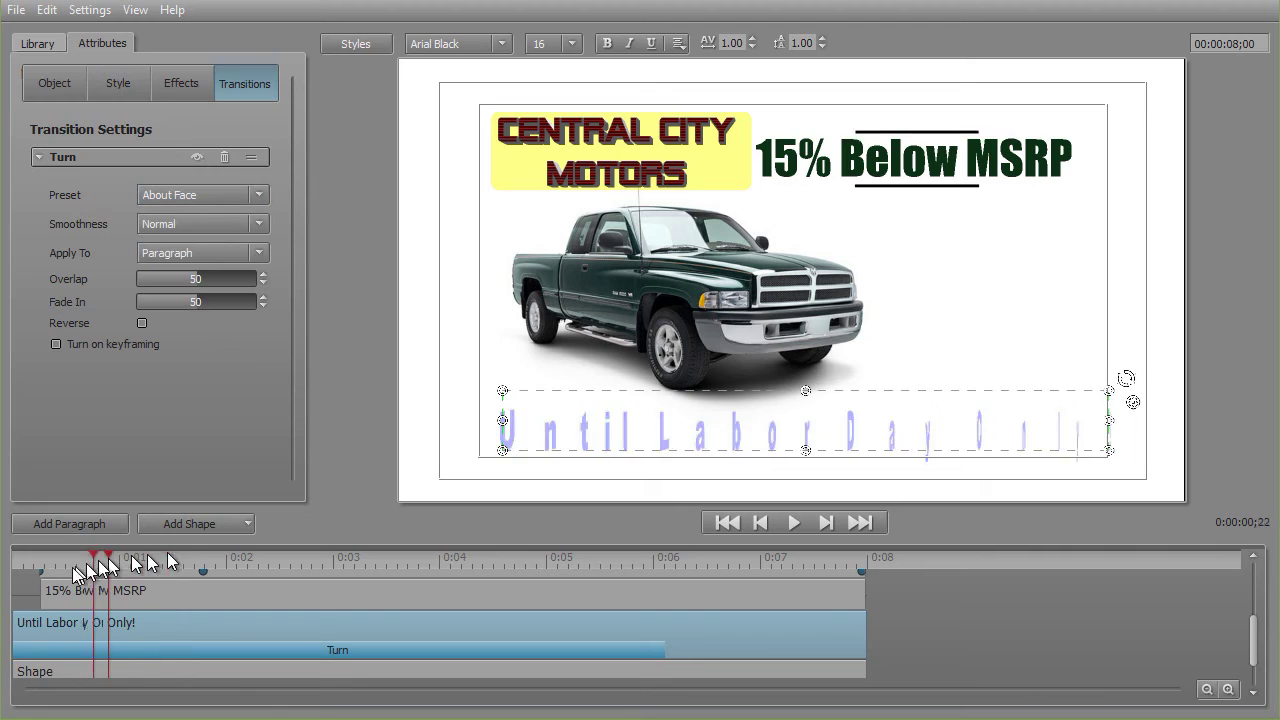
pyautogui.moveTo(167, 552); pyautogui.dragTo(1, 597)
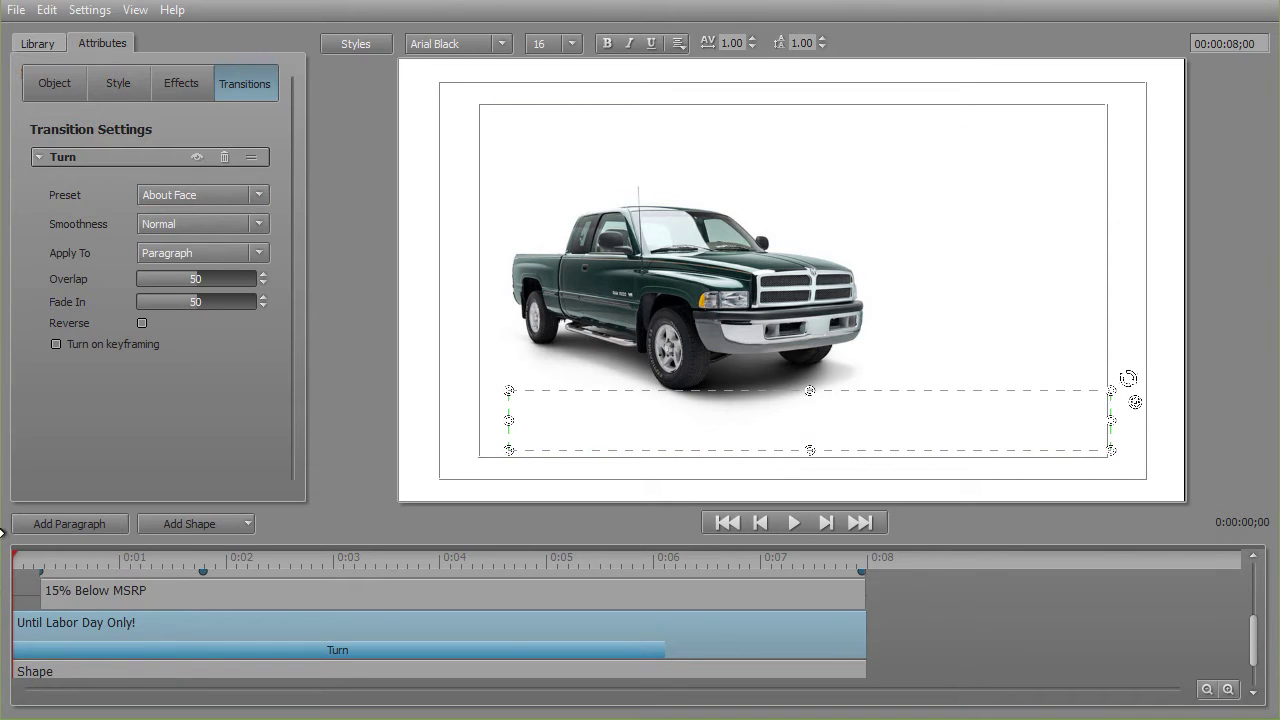
pyautogui.moveTo(29, 560); pyautogui.dragTo(102, 577)
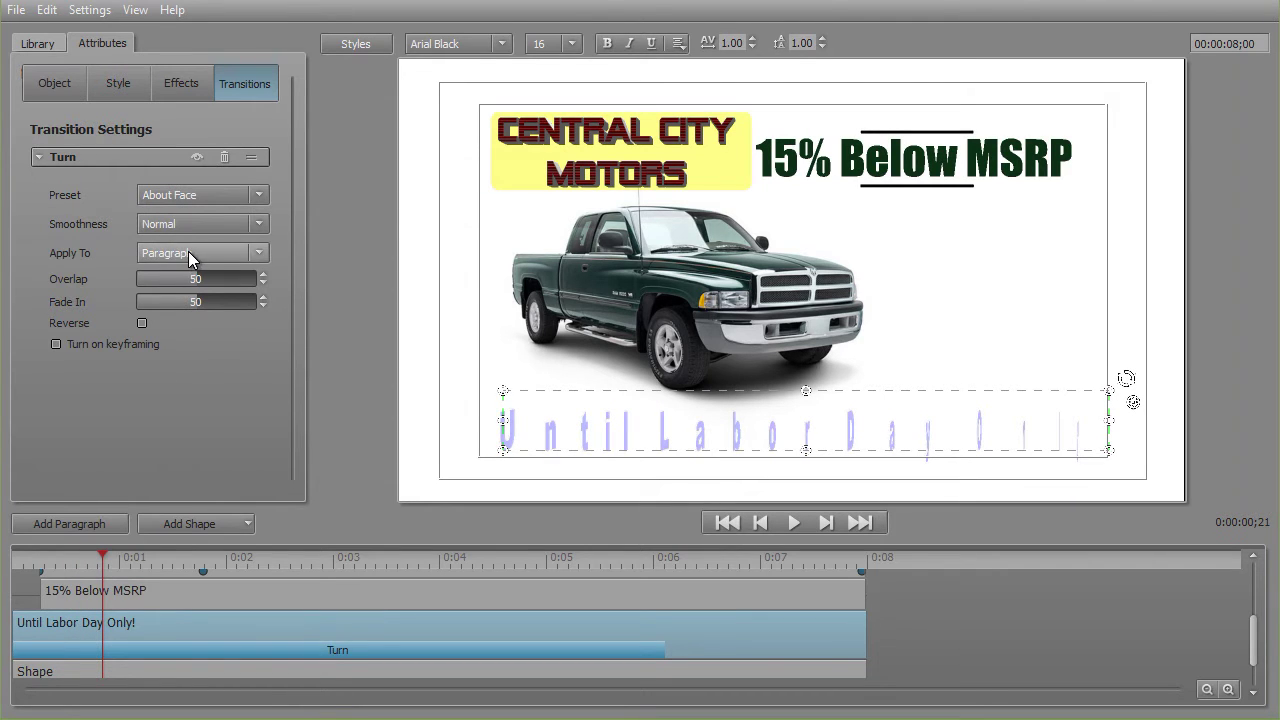
pyautogui.moveTo(101, 551); pyautogui.dragTo(14, 643)
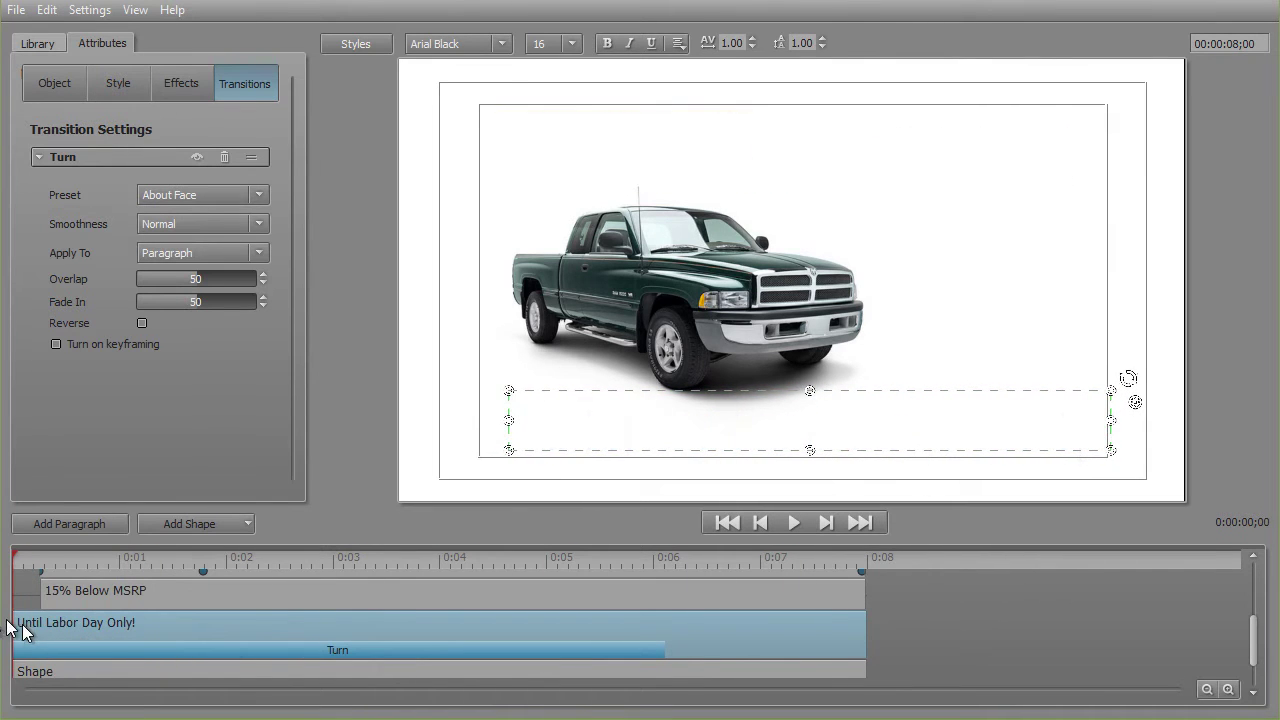
# Step: Switch the Turn transition's preset to Blinds and scrub through the timeline to preview it, returning to the start
pyautogui.click(258, 195)
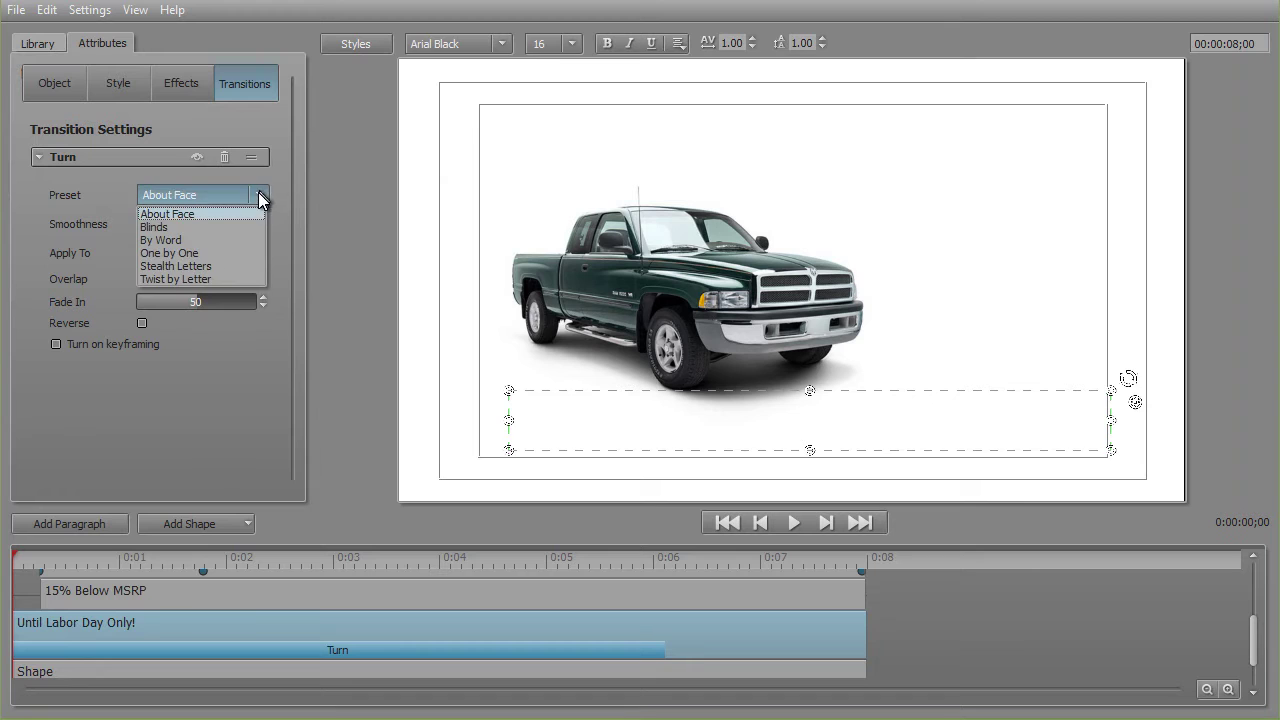
pyautogui.click(162, 227)
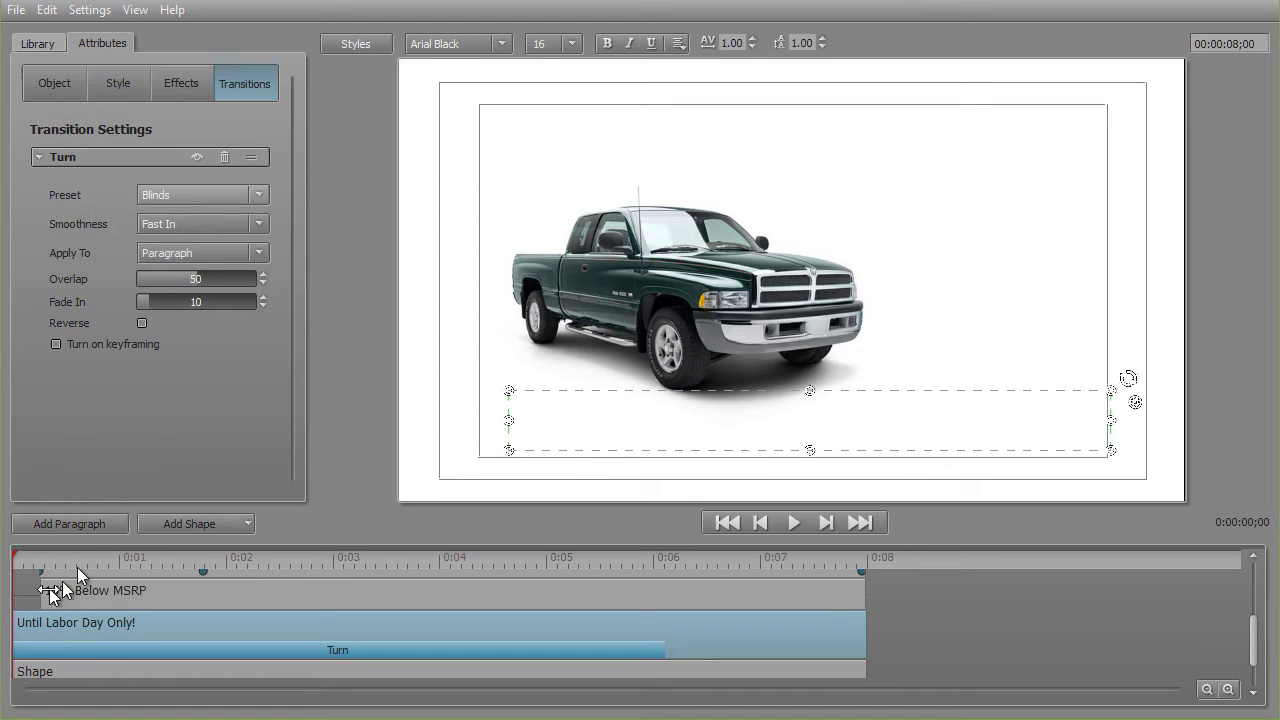
pyautogui.moveTo(24, 541); pyautogui.dragTo(600, 598)
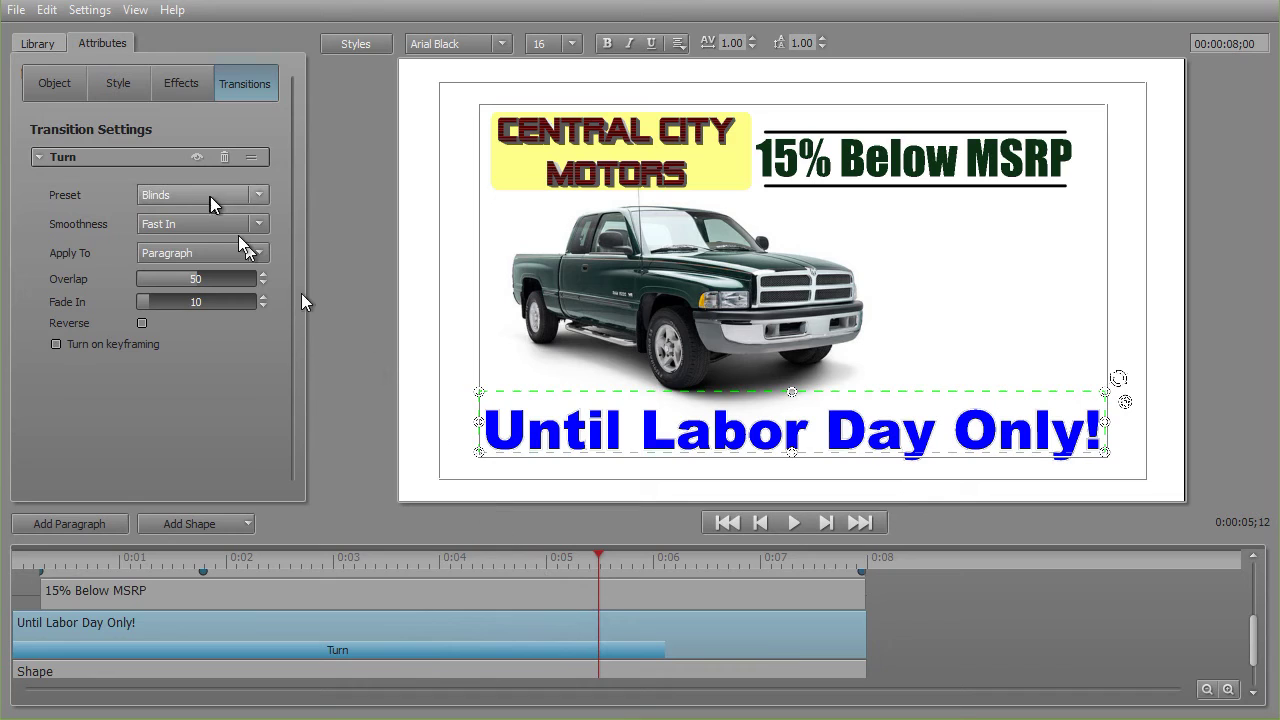
pyautogui.click(256, 192)
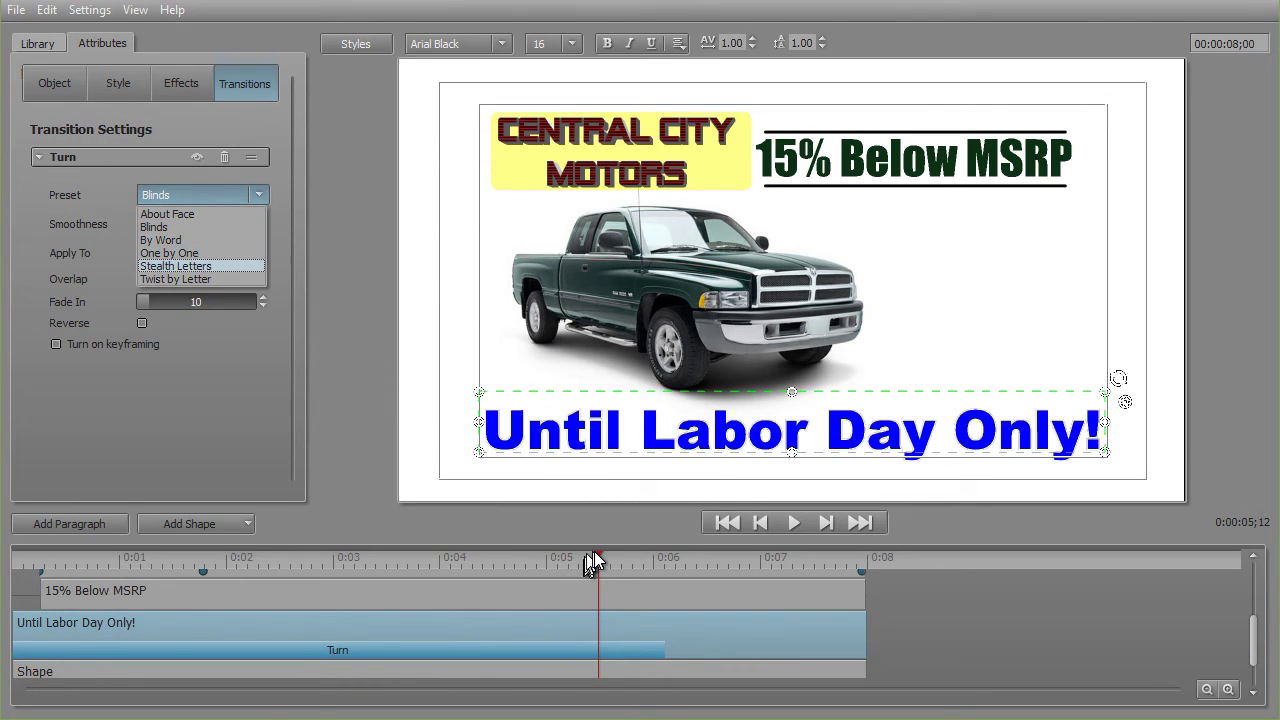
pyautogui.moveTo(594, 556); pyautogui.dragTo(52, 535)
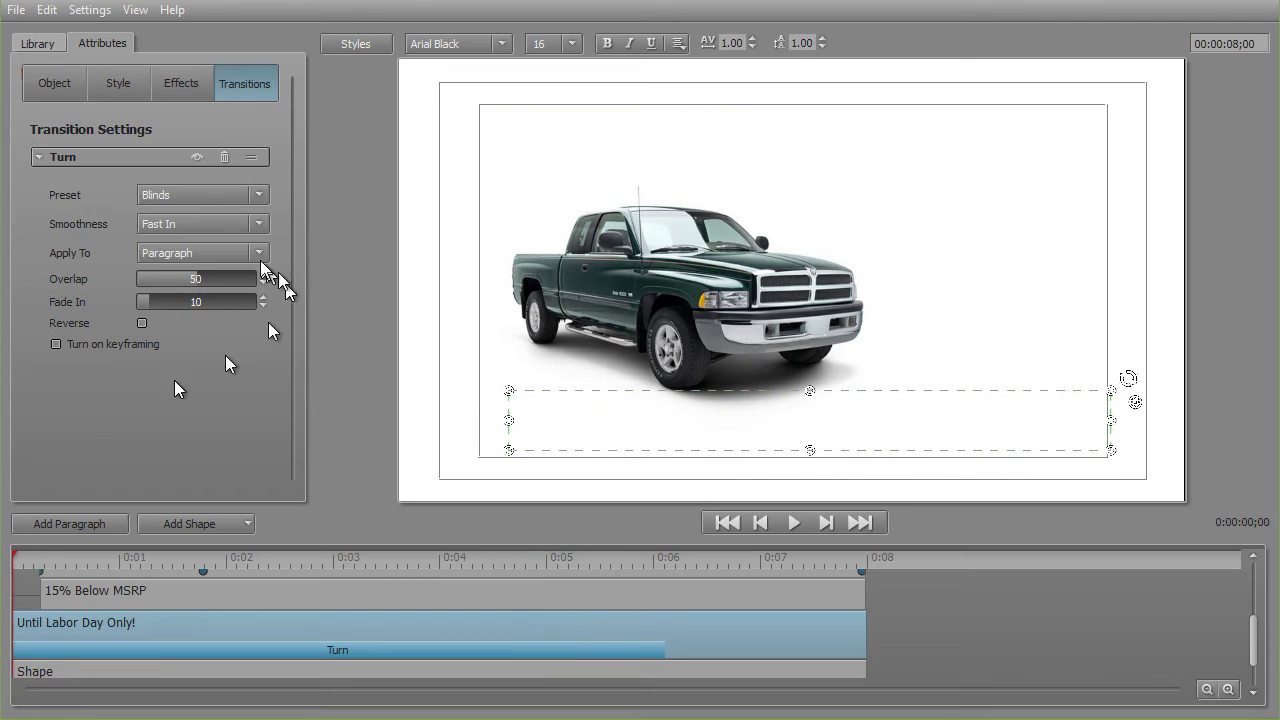
# Step: Switch the Turn transition's preset to By Word and scrub through the timeline to preview it
pyautogui.click(259, 223)
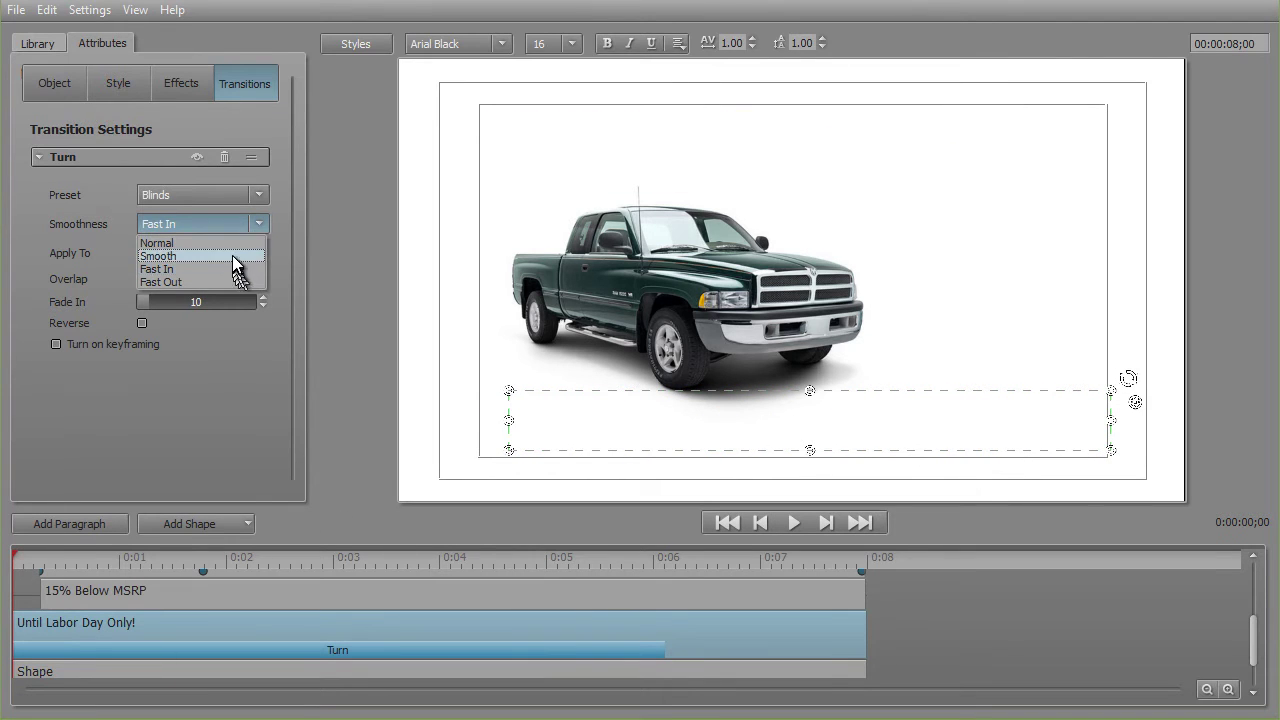
pyautogui.click(253, 196)
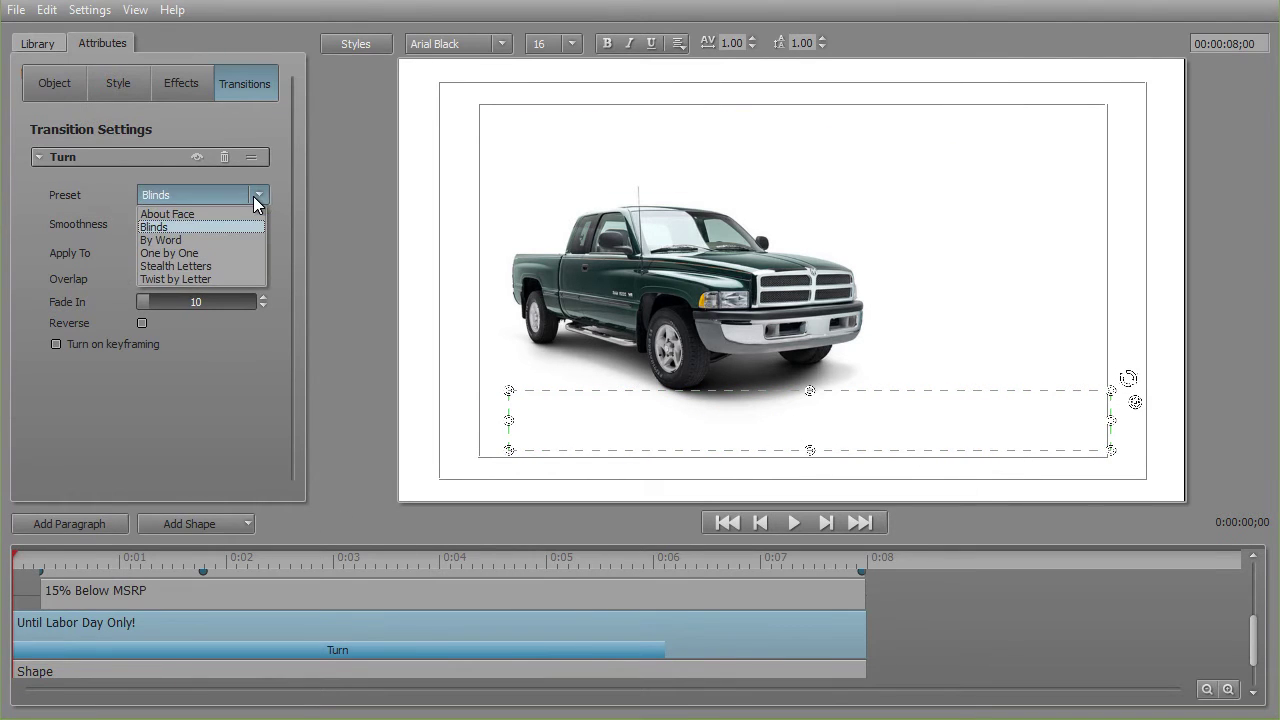
pyautogui.click(228, 243)
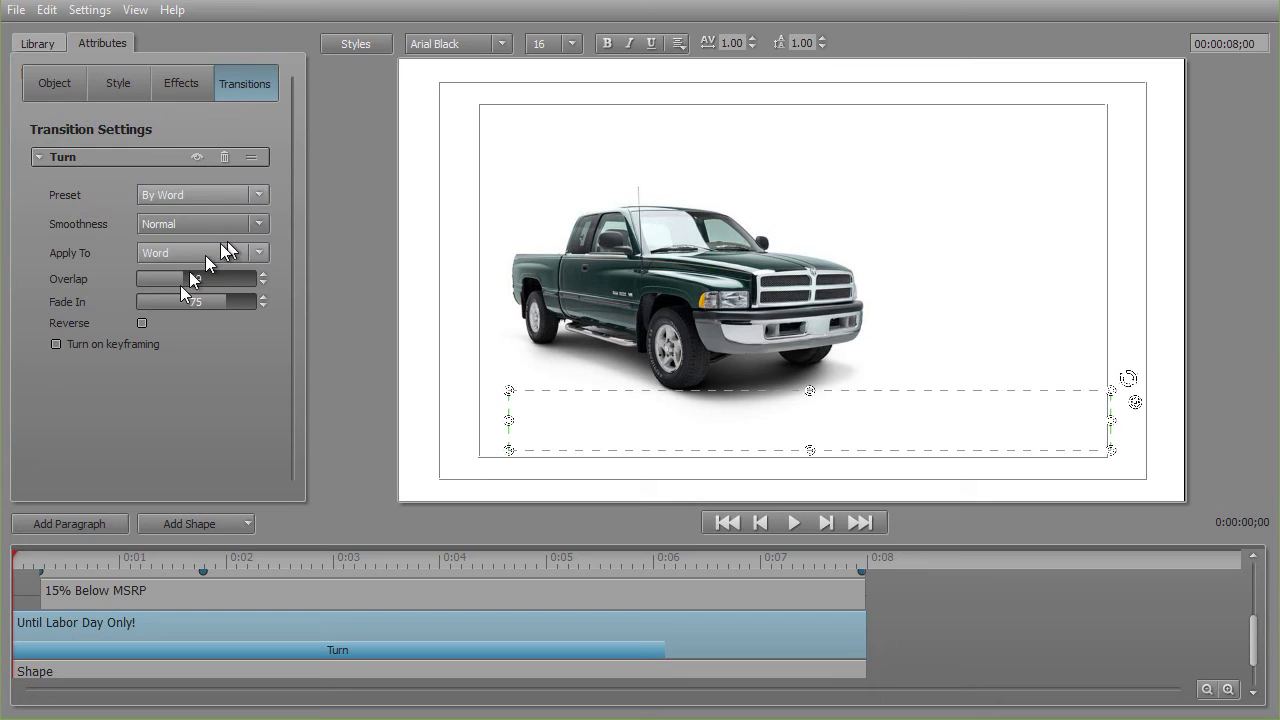
pyautogui.click(15, 560)
pyautogui.moveTo(15, 560); pyautogui.dragTo(14, 655)
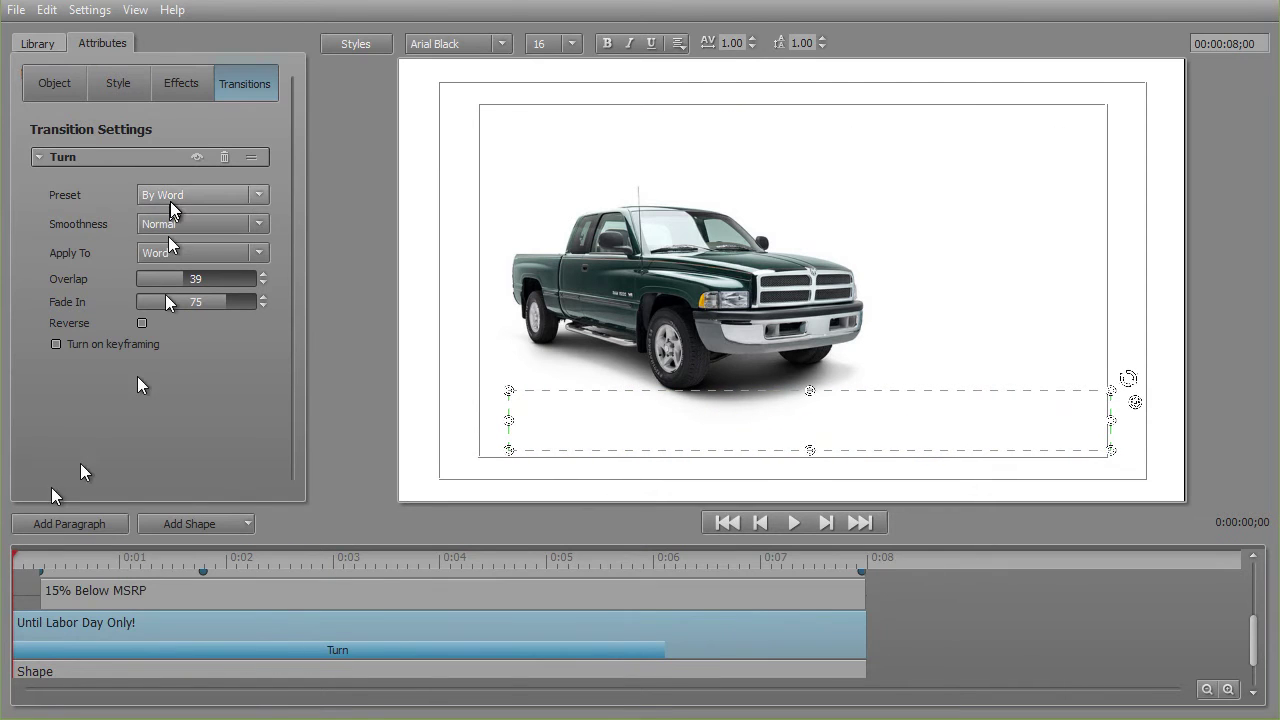
# Step: Switch the Turn transition's preset to One by One and scrub past the transition's end to preview it, returning to the start
pyautogui.click(257, 197)
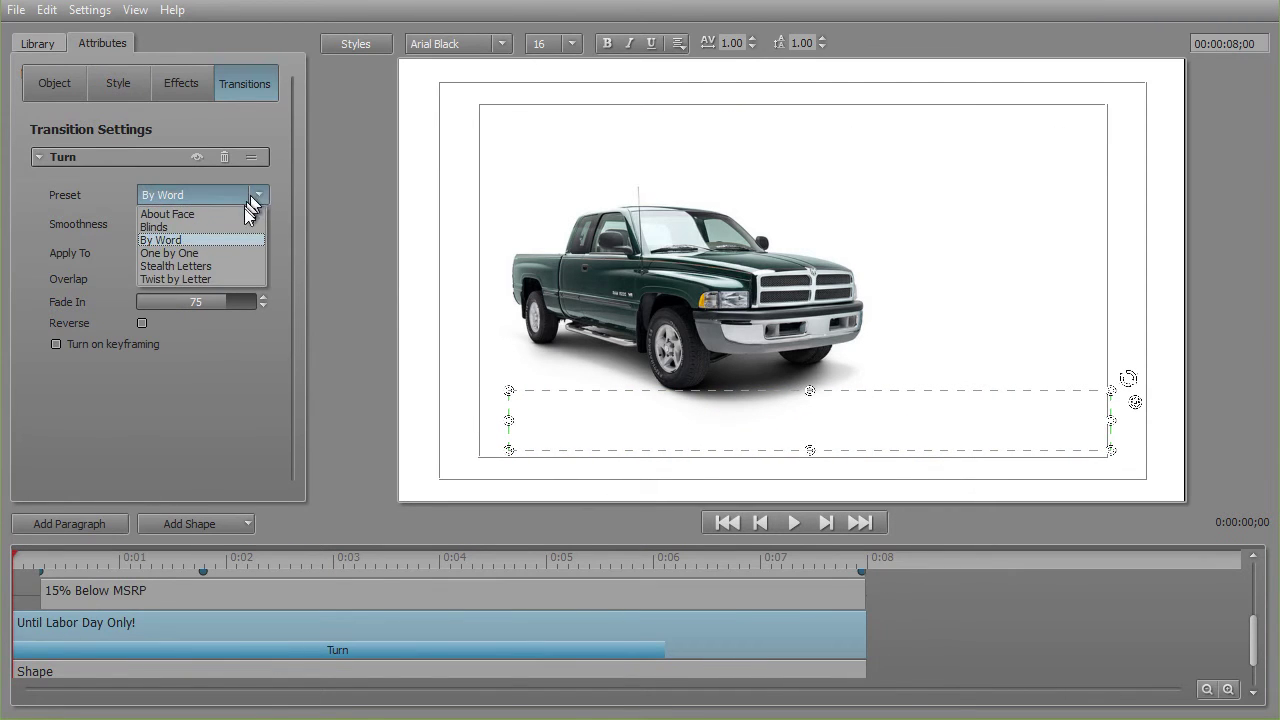
pyautogui.click(237, 253)
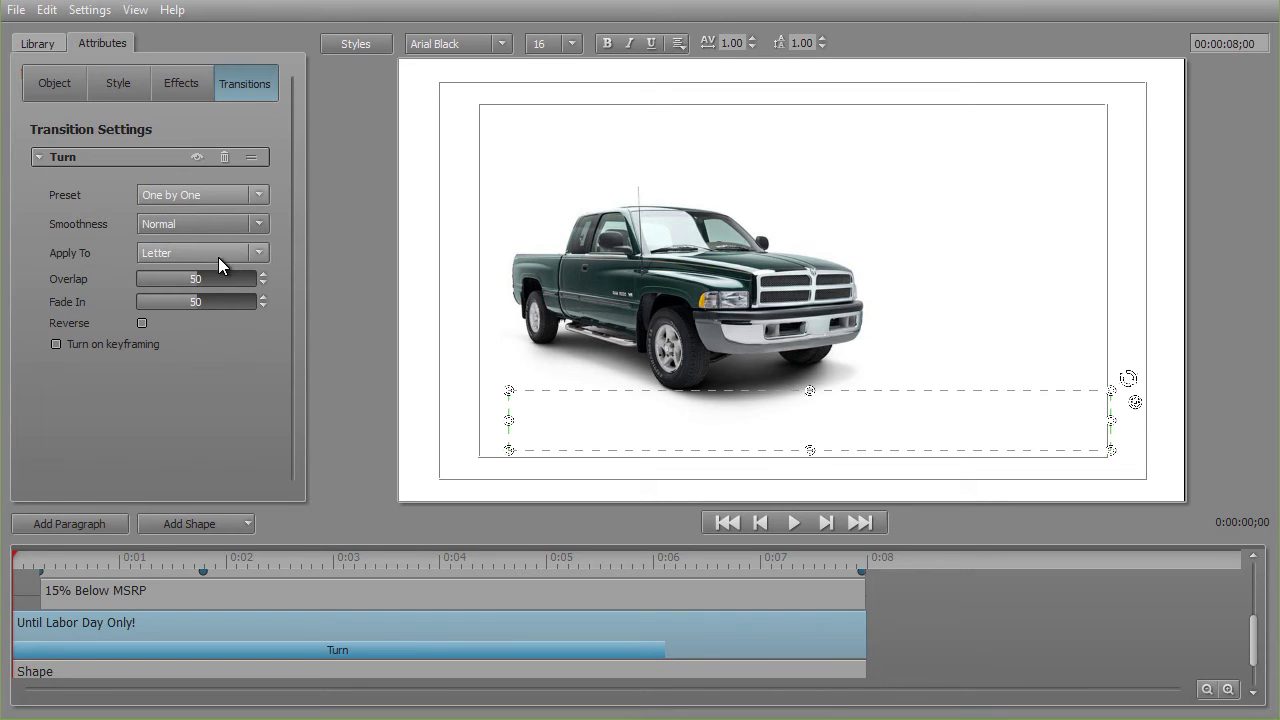
pyautogui.moveTo(15, 562); pyautogui.dragTo(164, 582)
pyautogui.moveTo(197, 594); pyautogui.dragTo(753, 680)
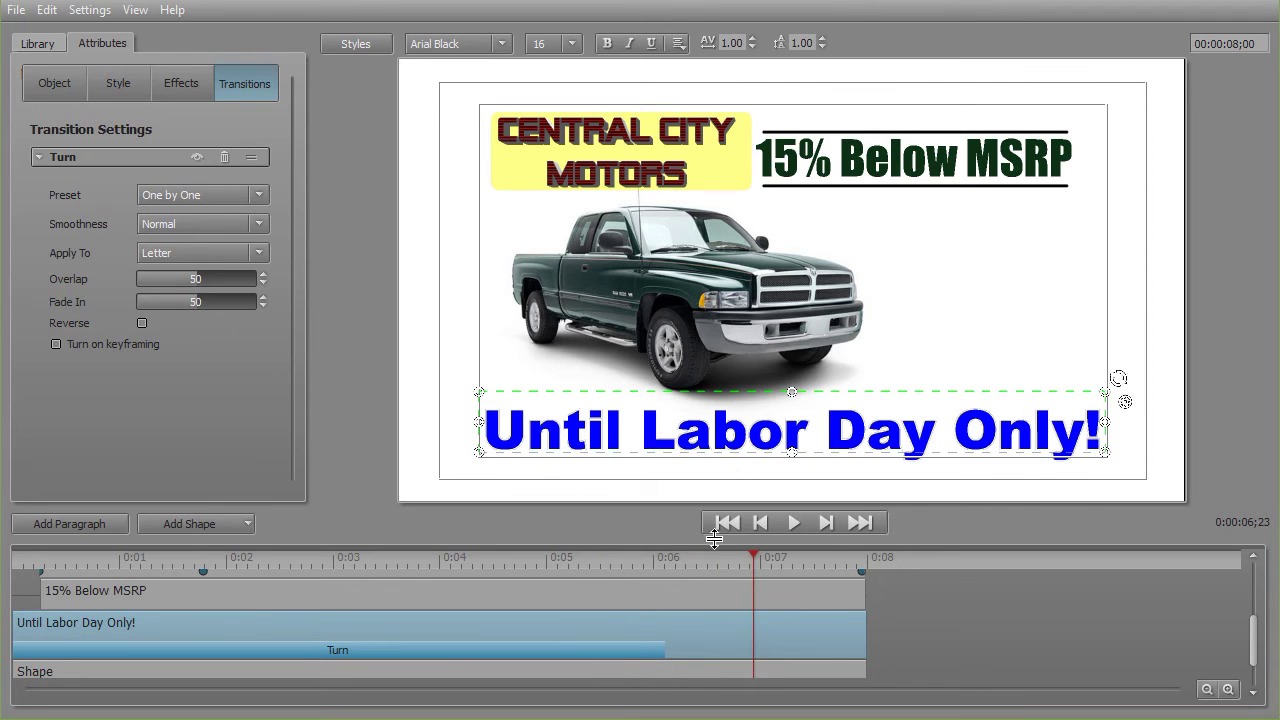
pyautogui.moveTo(756, 553); pyautogui.dragTo(3, 585)
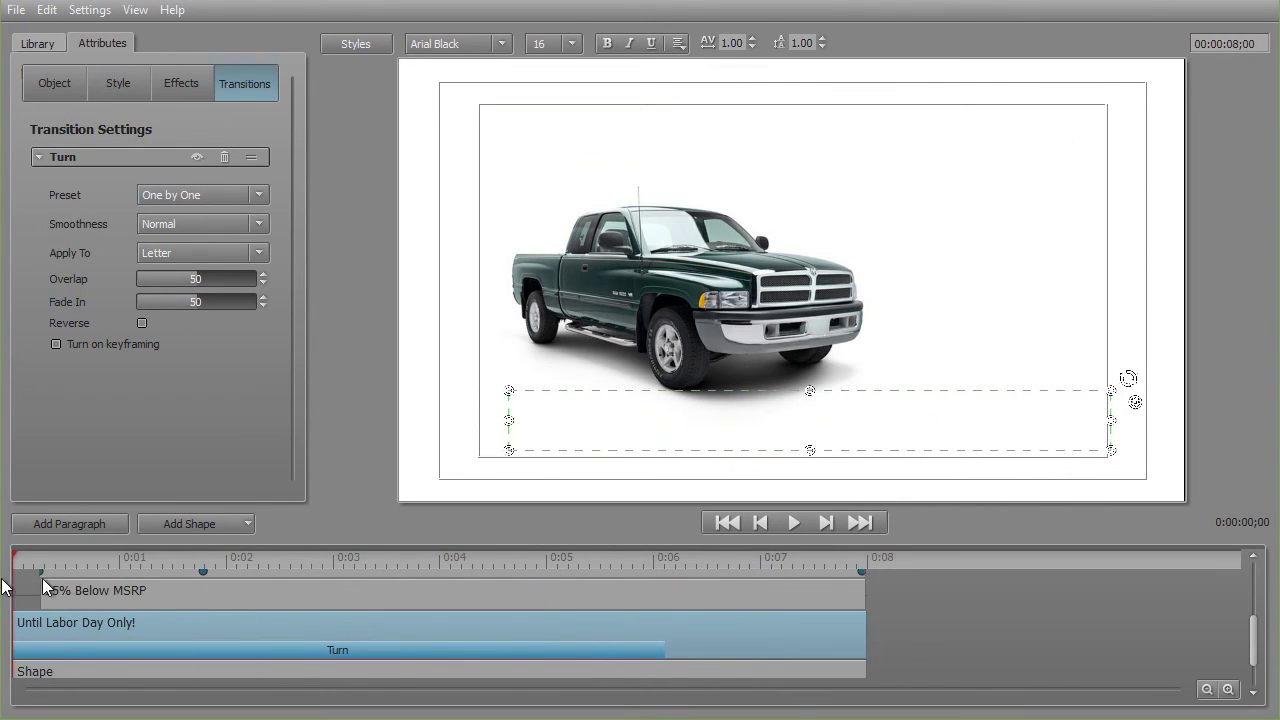
# Step: Switch the Turn transition's preset to Stealth Letters and scrub through the timeline to preview it
pyautogui.click(258, 195)
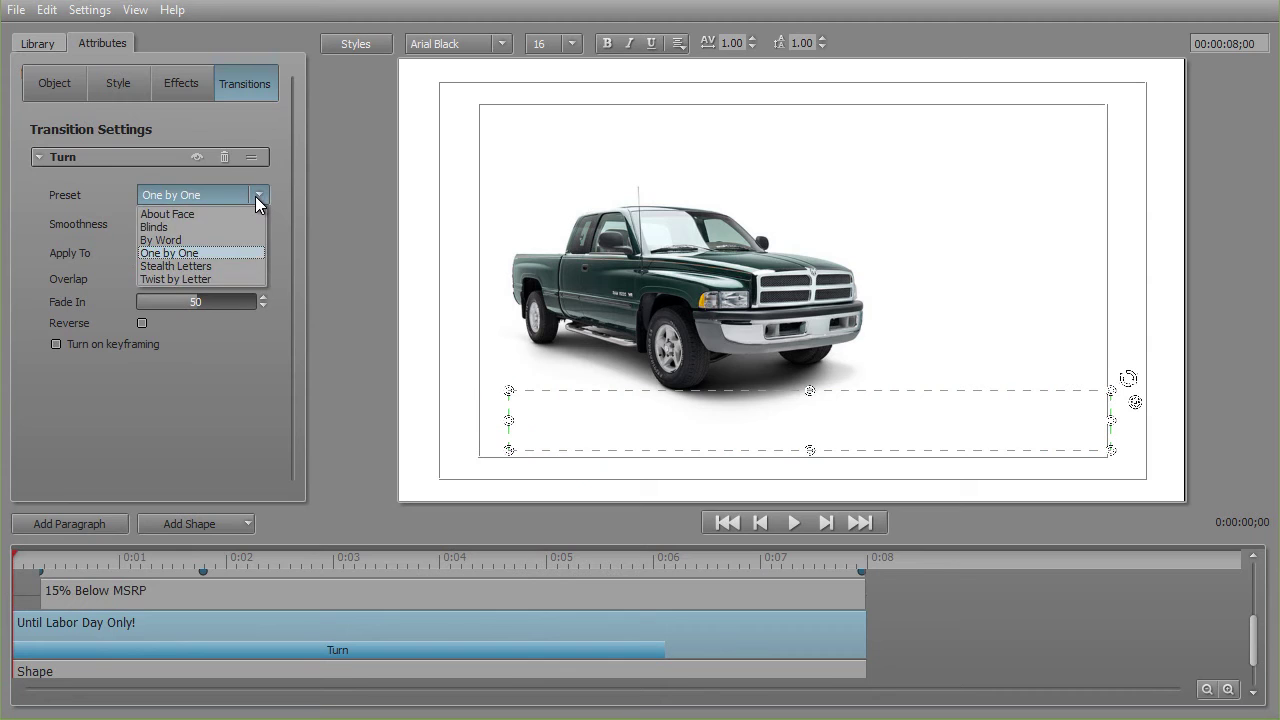
pyautogui.click(212, 266)
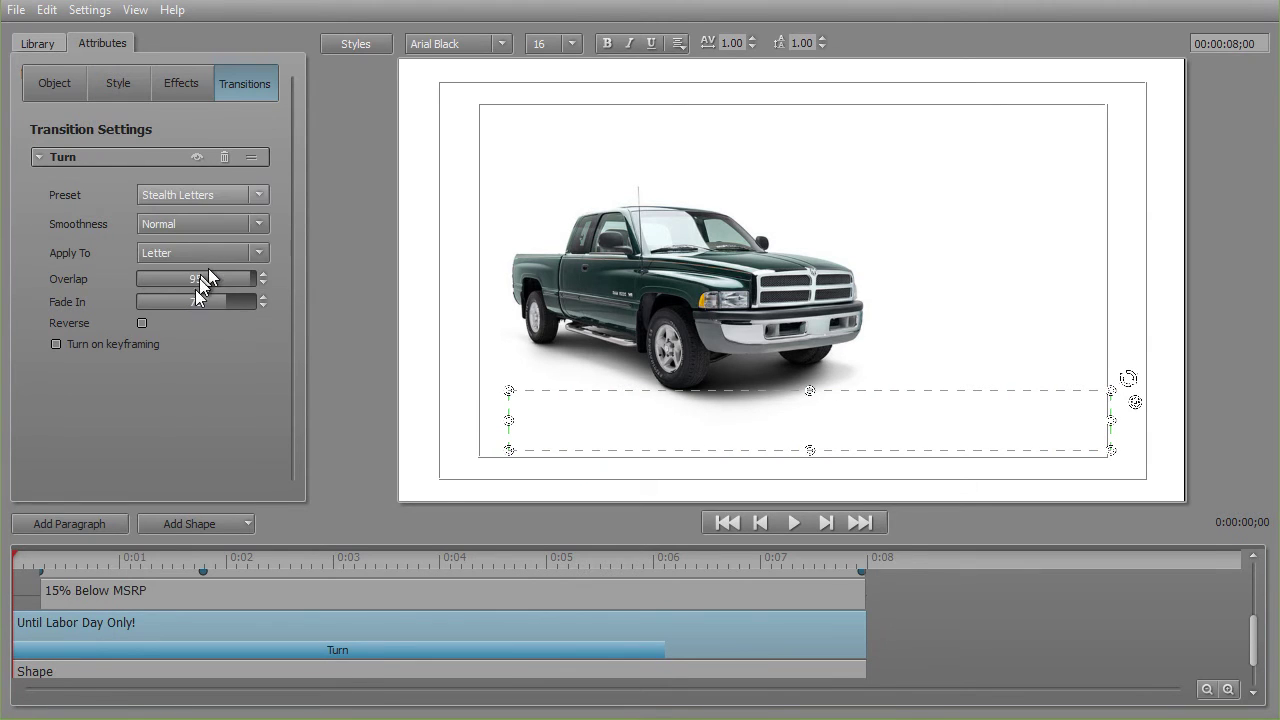
pyautogui.moveTo(22, 557); pyautogui.dragTo(15, 640)
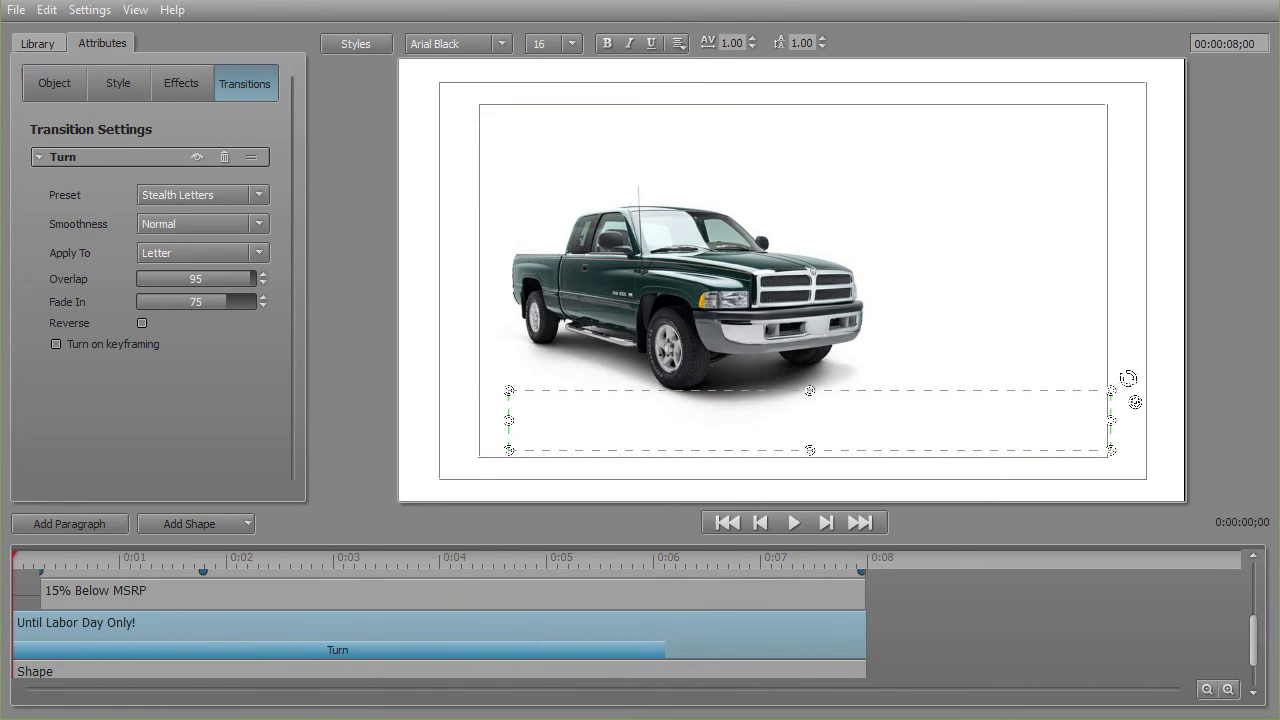
# Step: Switch the Turn transition's preset to Twist by Letter and shorten the transition to about 2 seconds
pyautogui.click(258, 196)
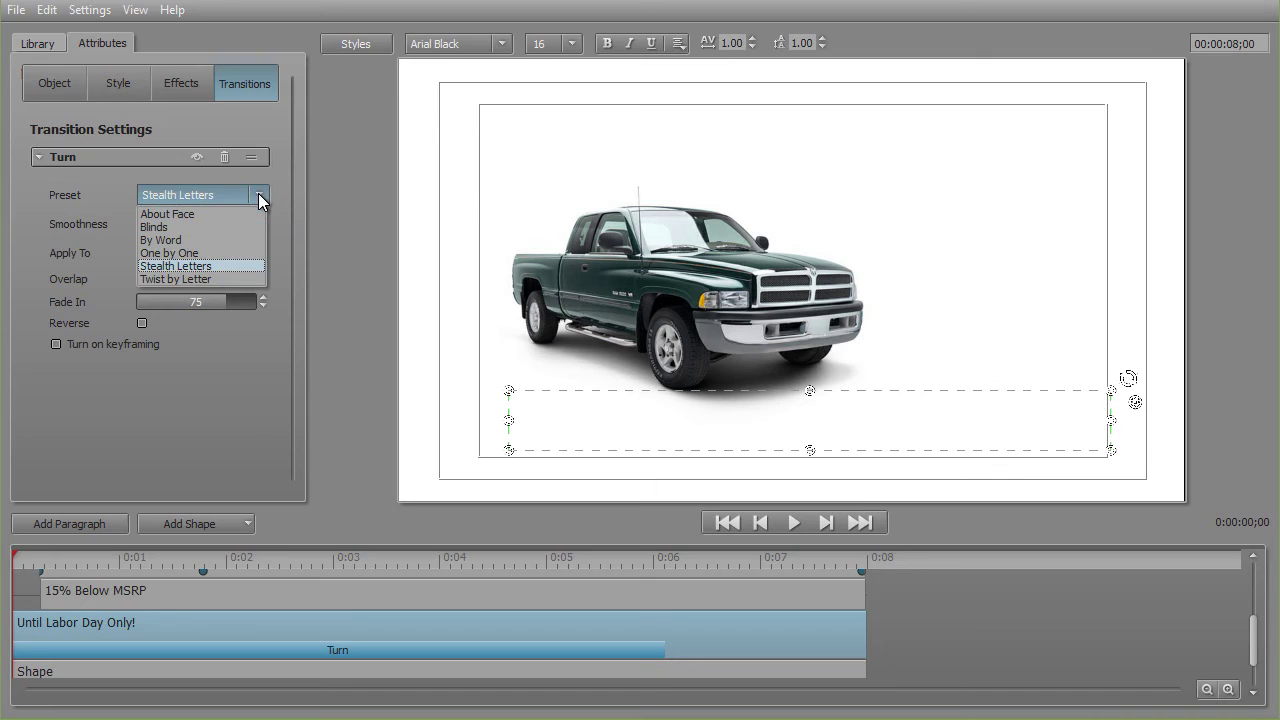
pyautogui.click(242, 279)
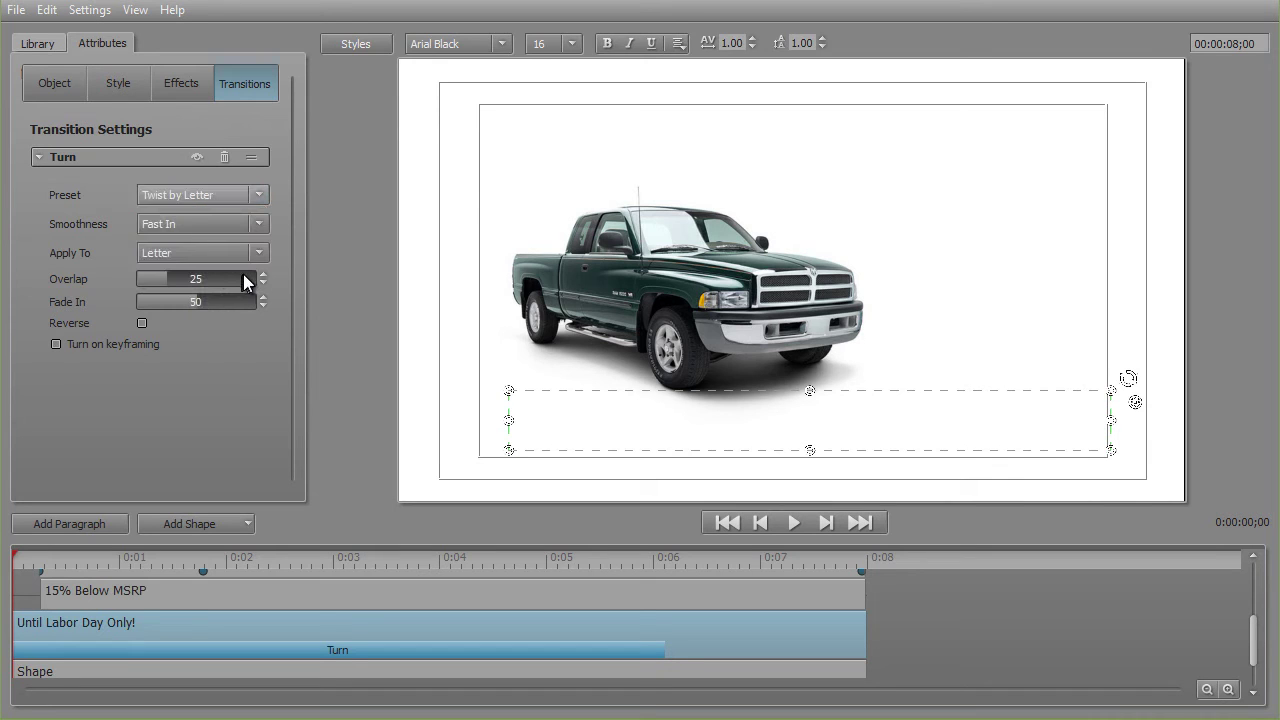
pyautogui.moveTo(18, 560); pyautogui.dragTo(237, 666)
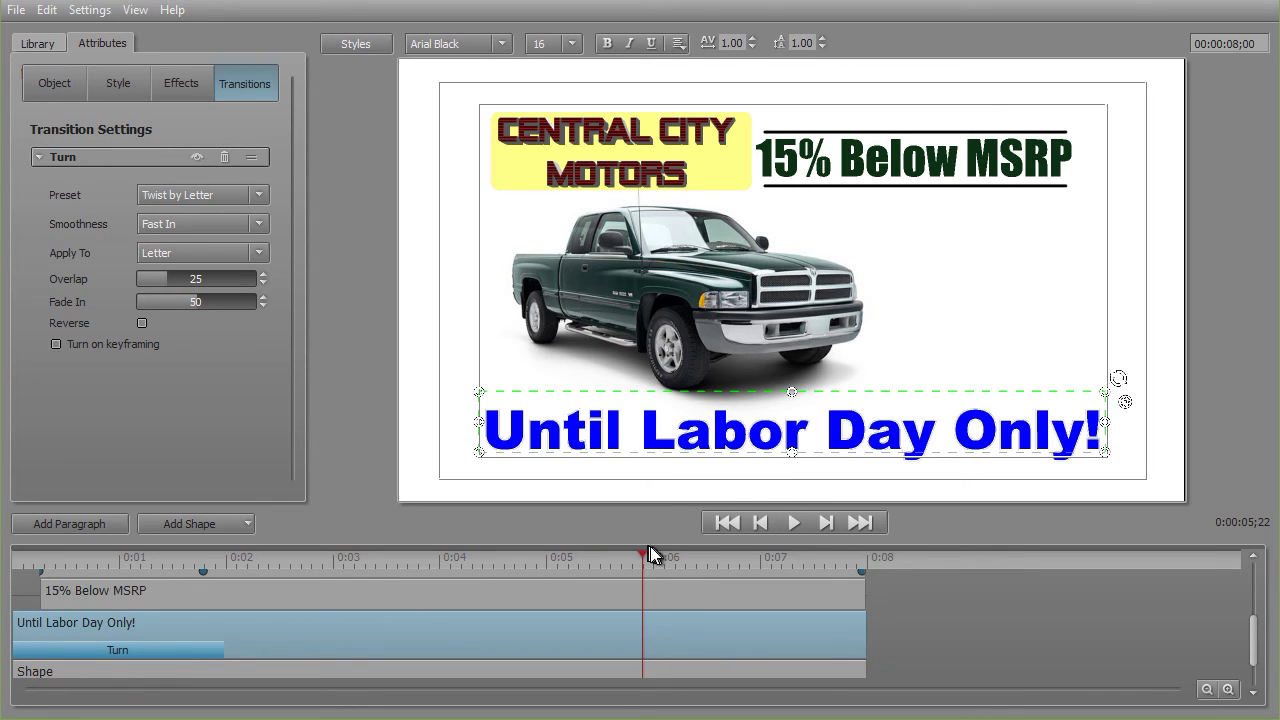
# Step: Return to the start of the timeline and play the title to review the Twist by Letter transition
pyautogui.moveTo(641, 566); pyautogui.dragTo(117, 540)
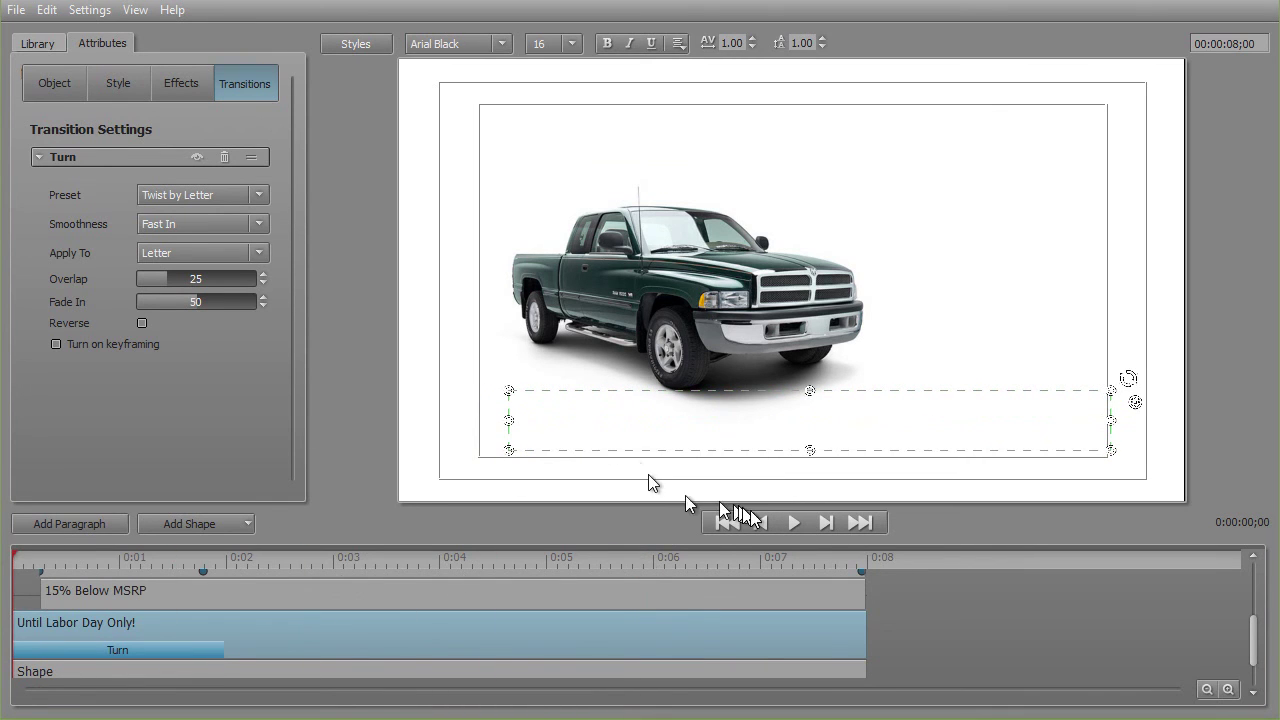
pyautogui.click(794, 519)
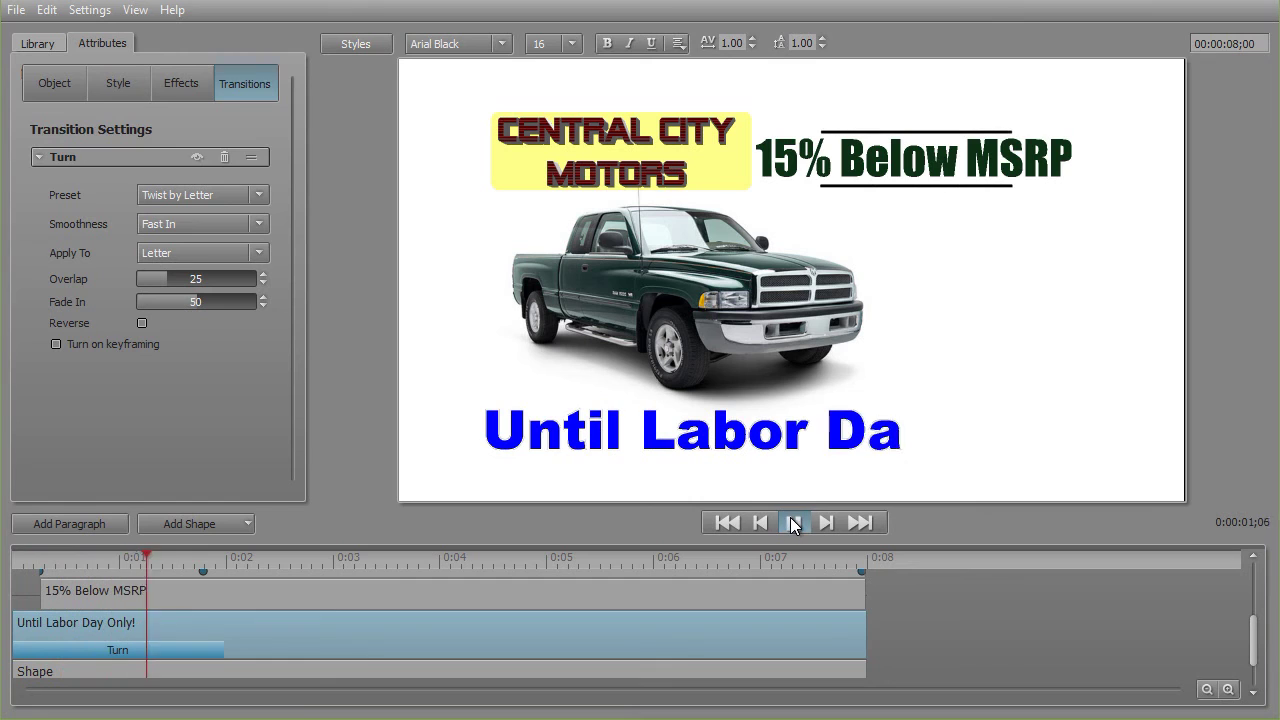